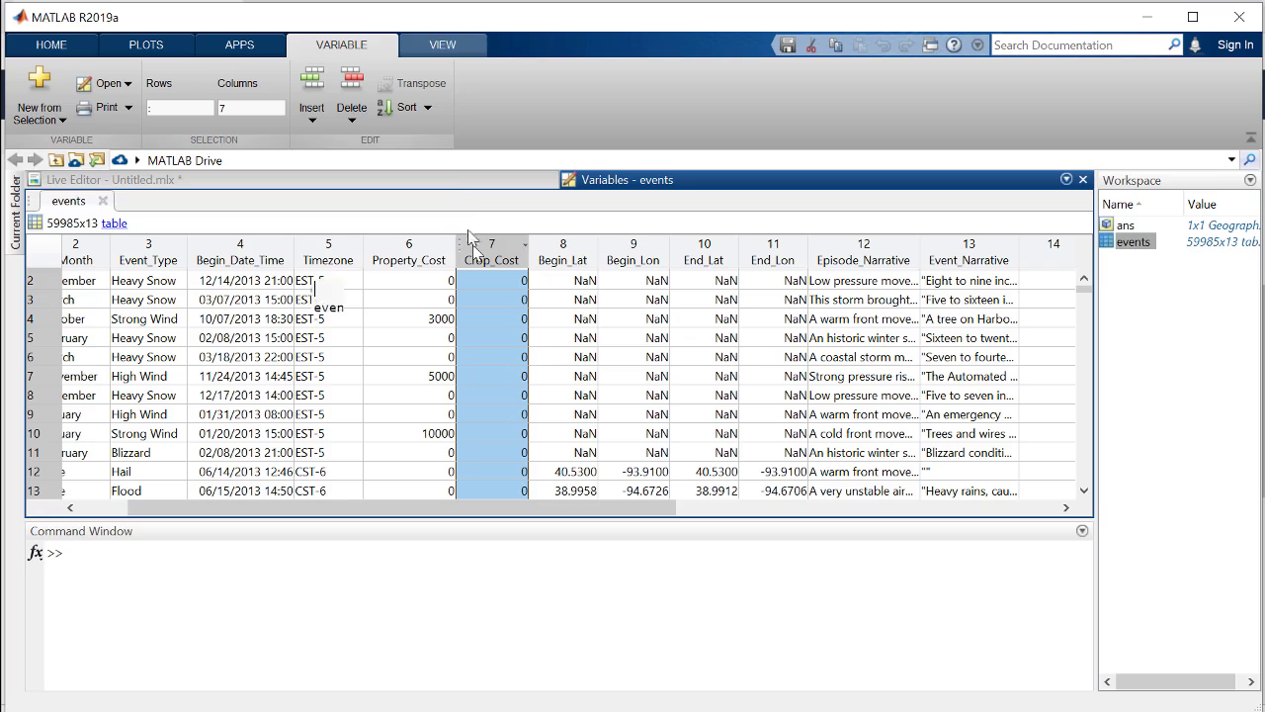
Extract the Property_Cost column of the events table into a new variable named pcost, suppressing the output.
left_click(460, 182)
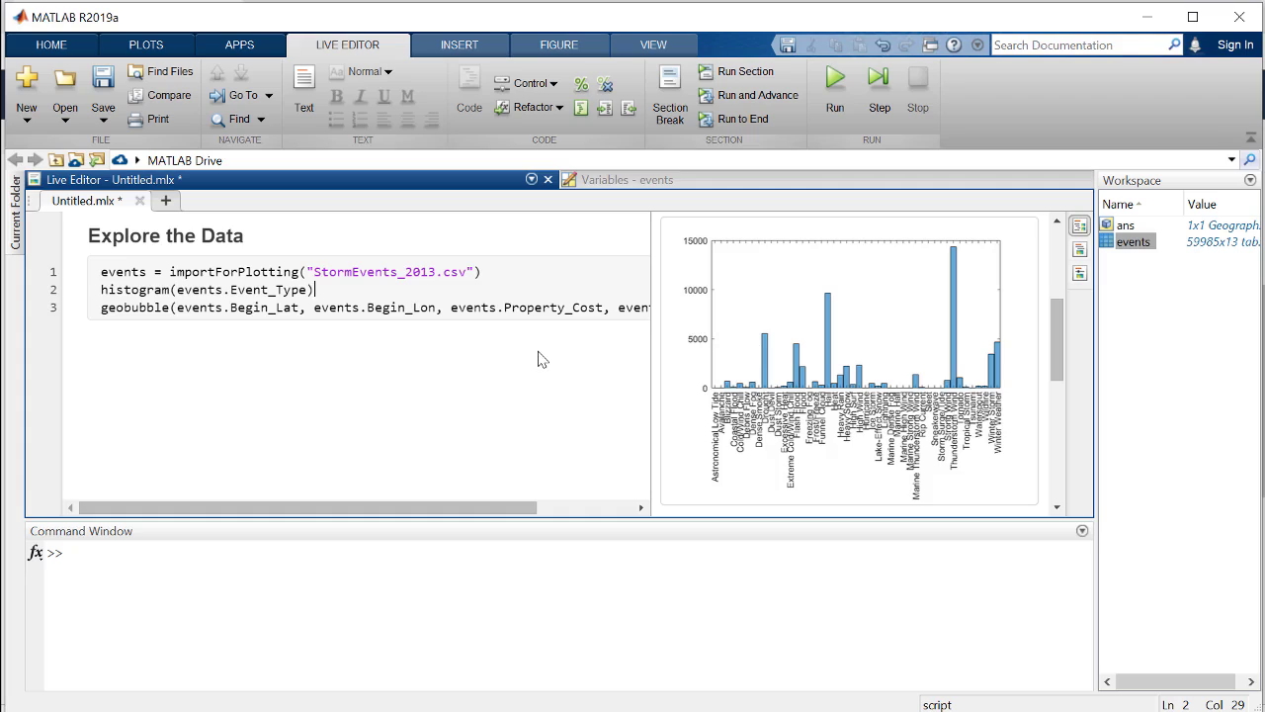
left_click(405, 553)
type("p")
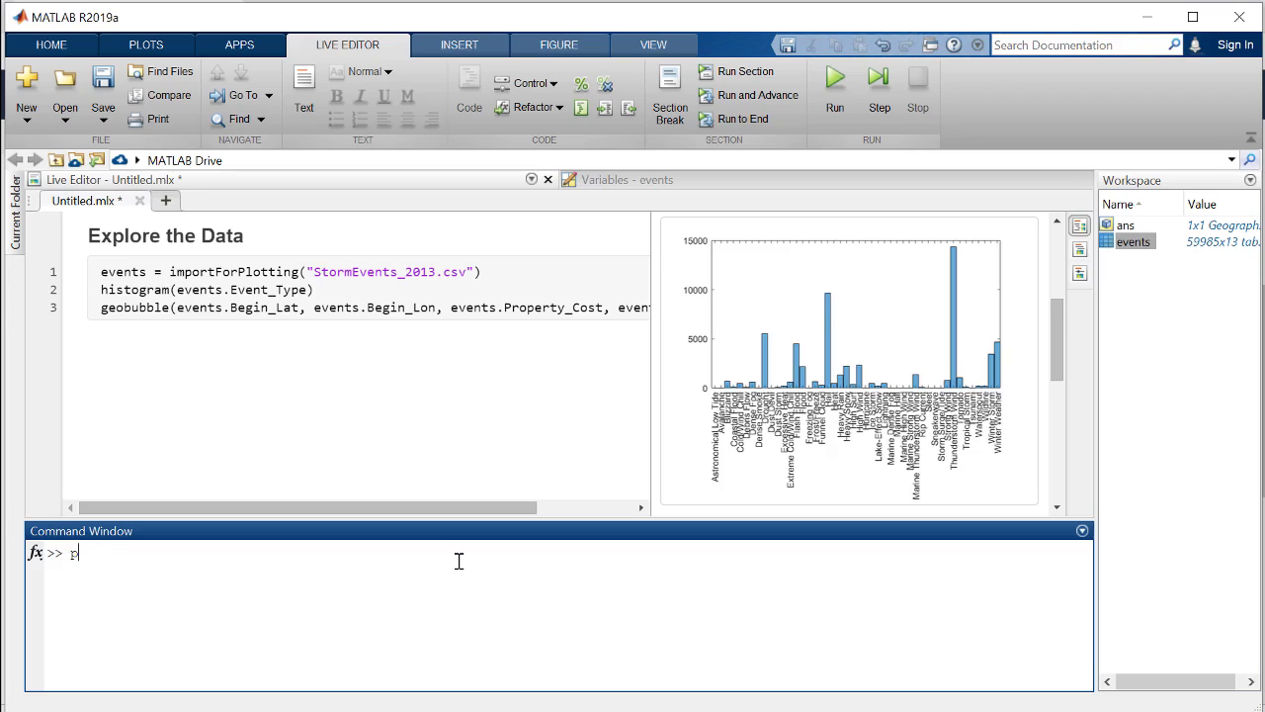
type("cost = events.Propert")
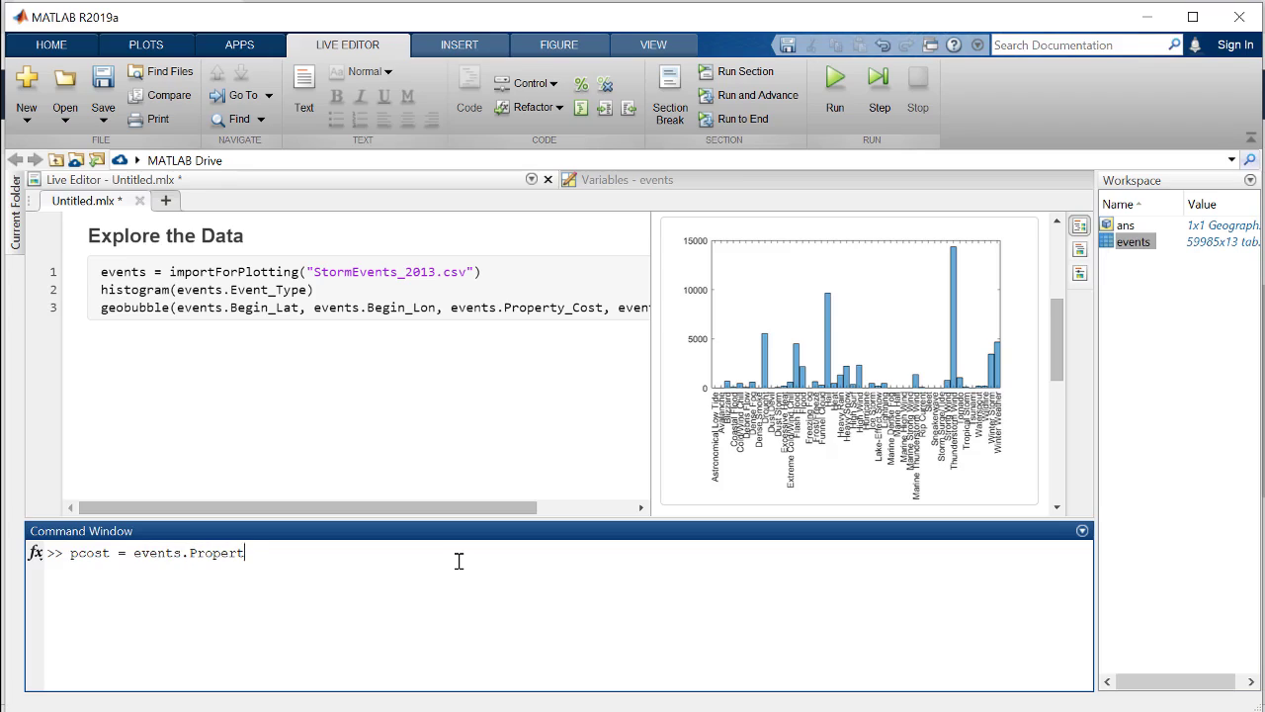
type("y_Cost;")
key("Return")
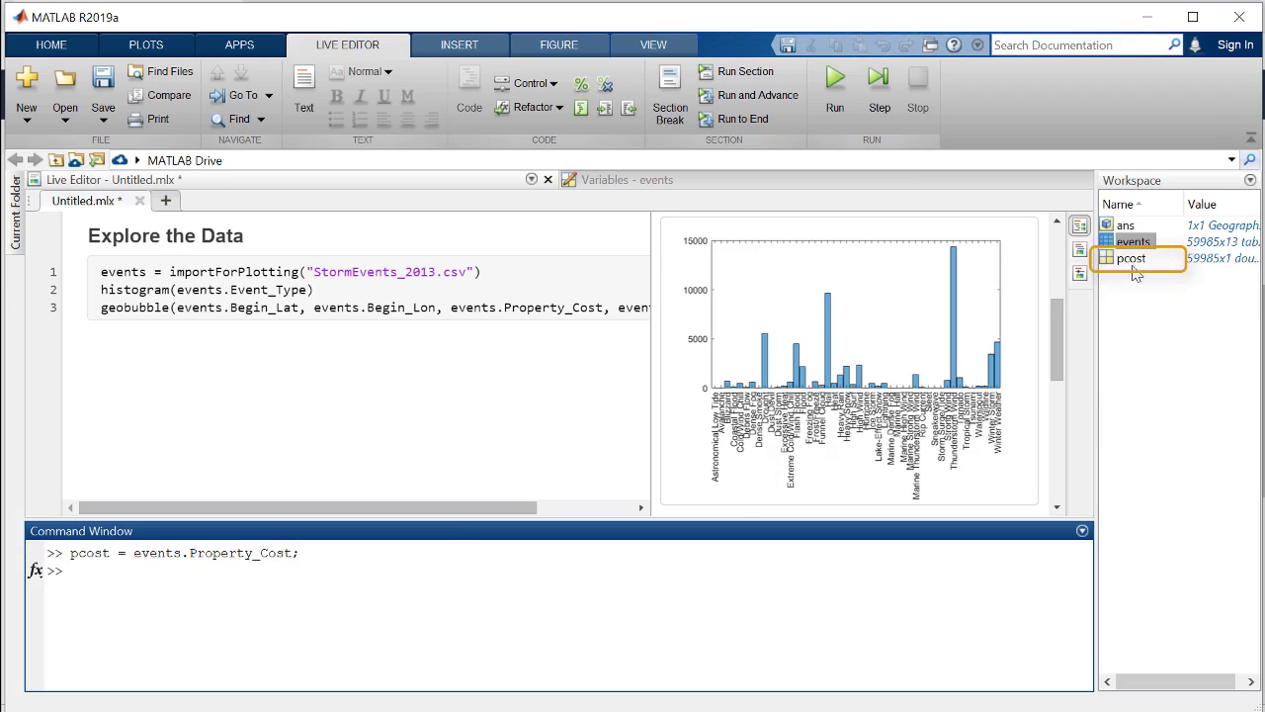
Open pcost and tile it side by side with the events table, selecting the table's Property_Cost column for comparison.
mouse_move(1135, 271)
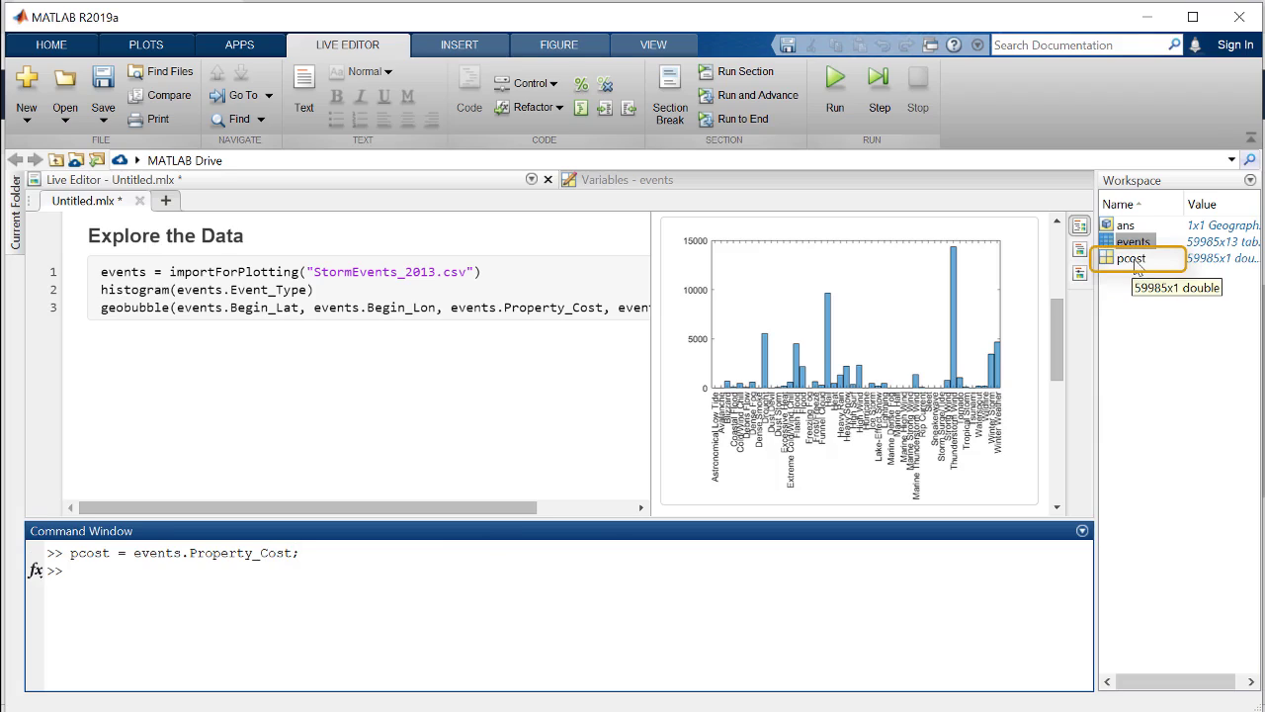
double_click(1134, 265)
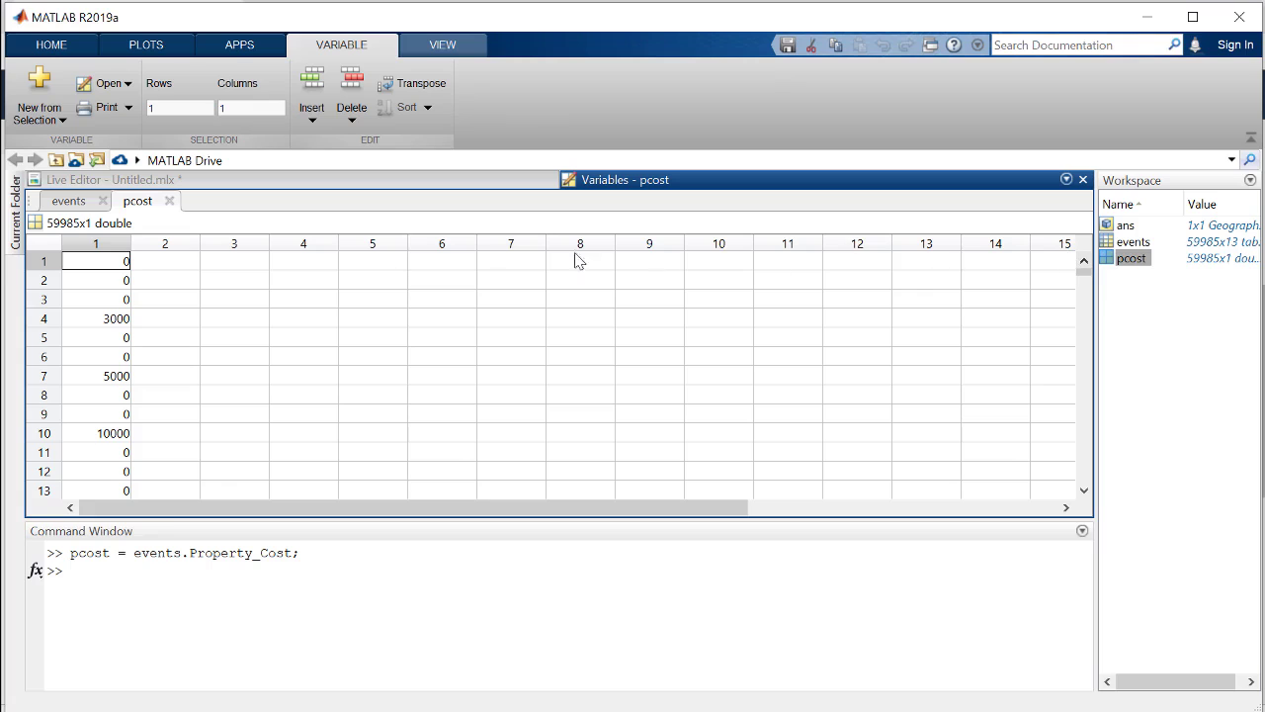
left_click(442, 44)
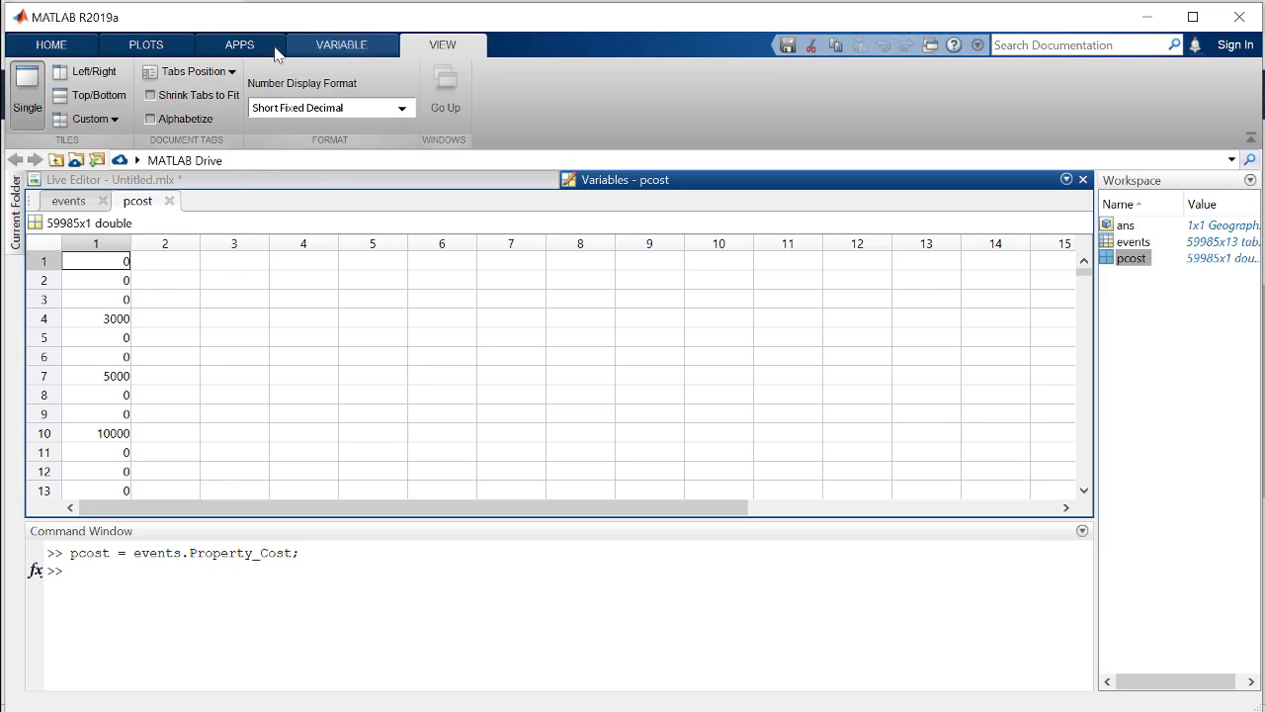
left_click(94, 72)
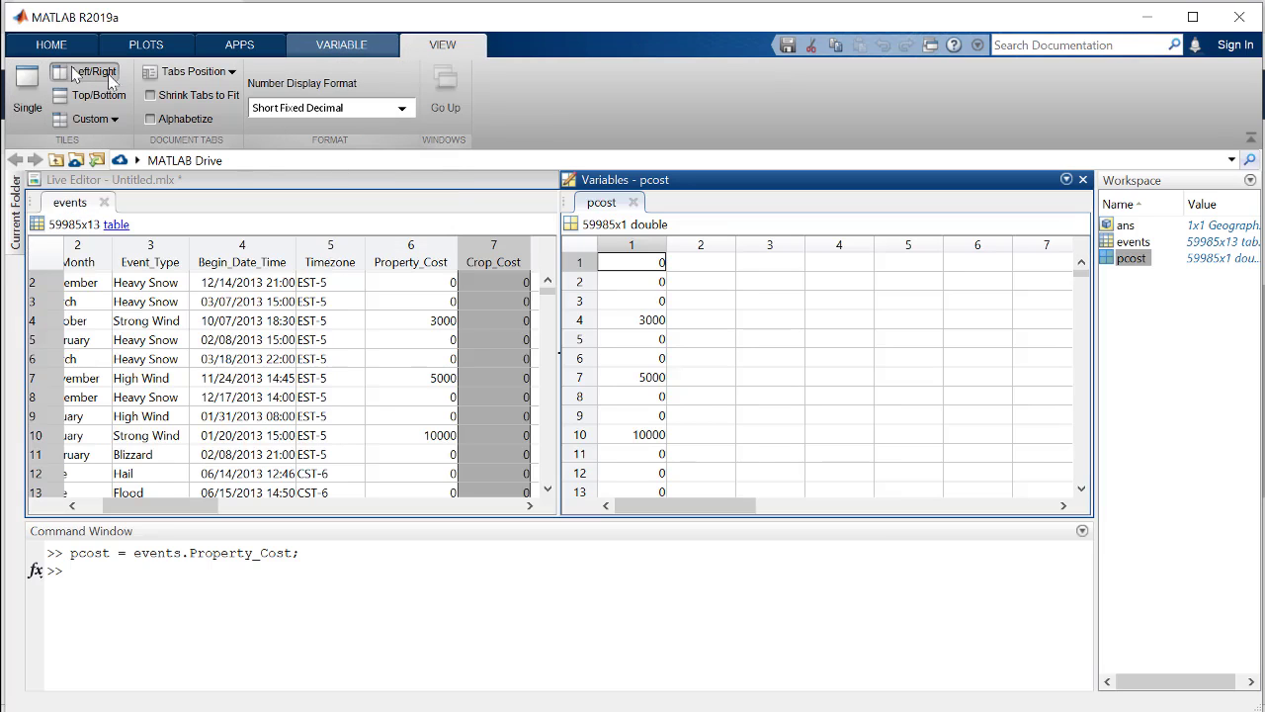
left_click(433, 255)
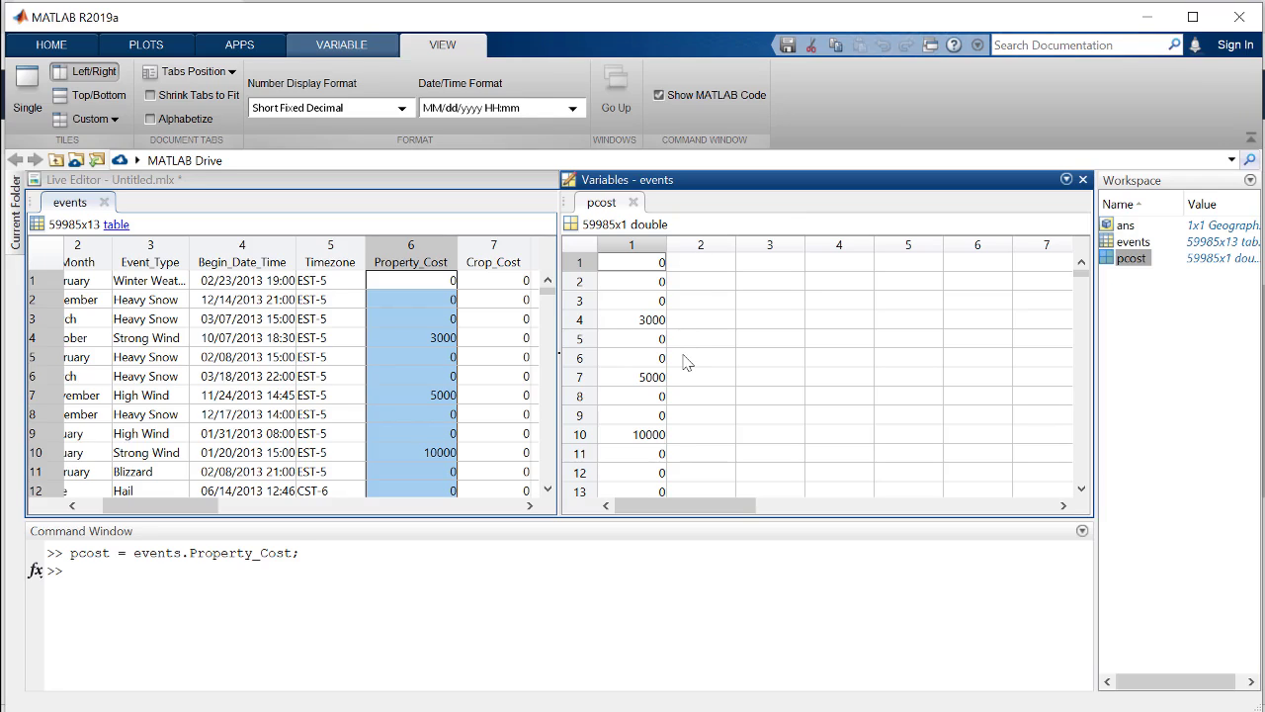
Add a Total_Cost column to the events table as the sum of Property_Cost and Crop_Cost, suppressing the output.
left_click(365, 574)
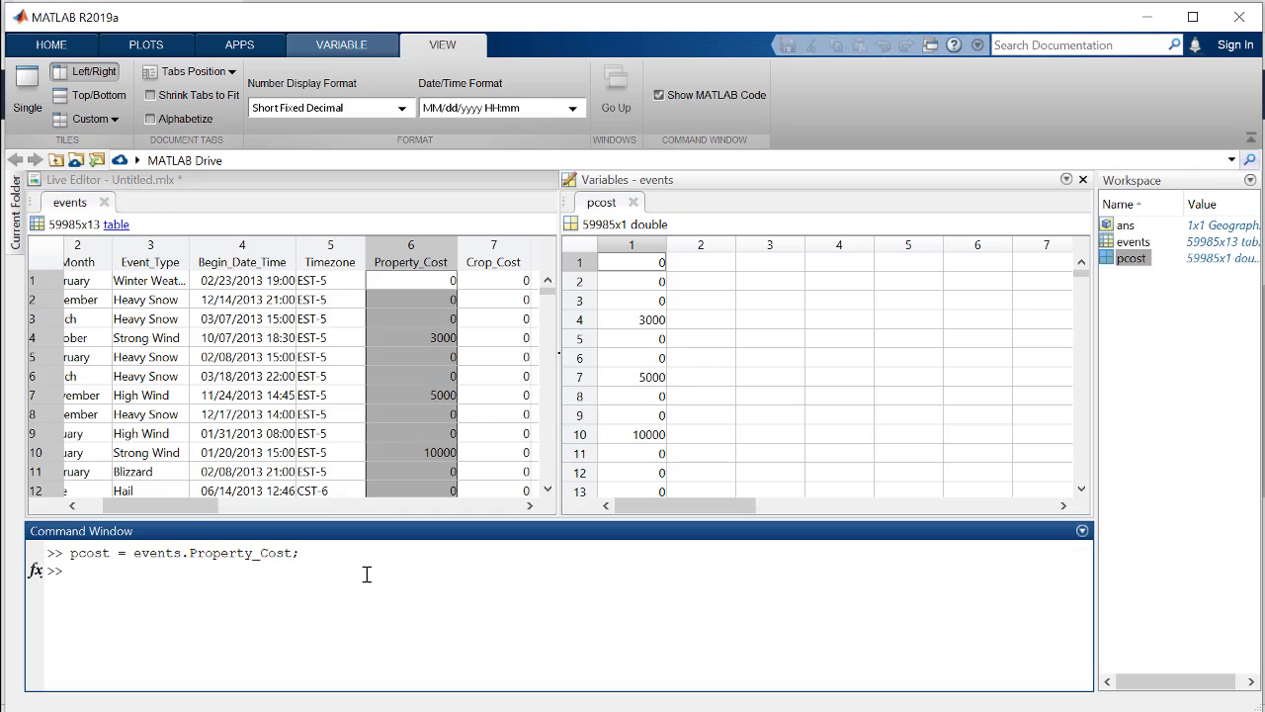
type("events.Total_Cost = events")
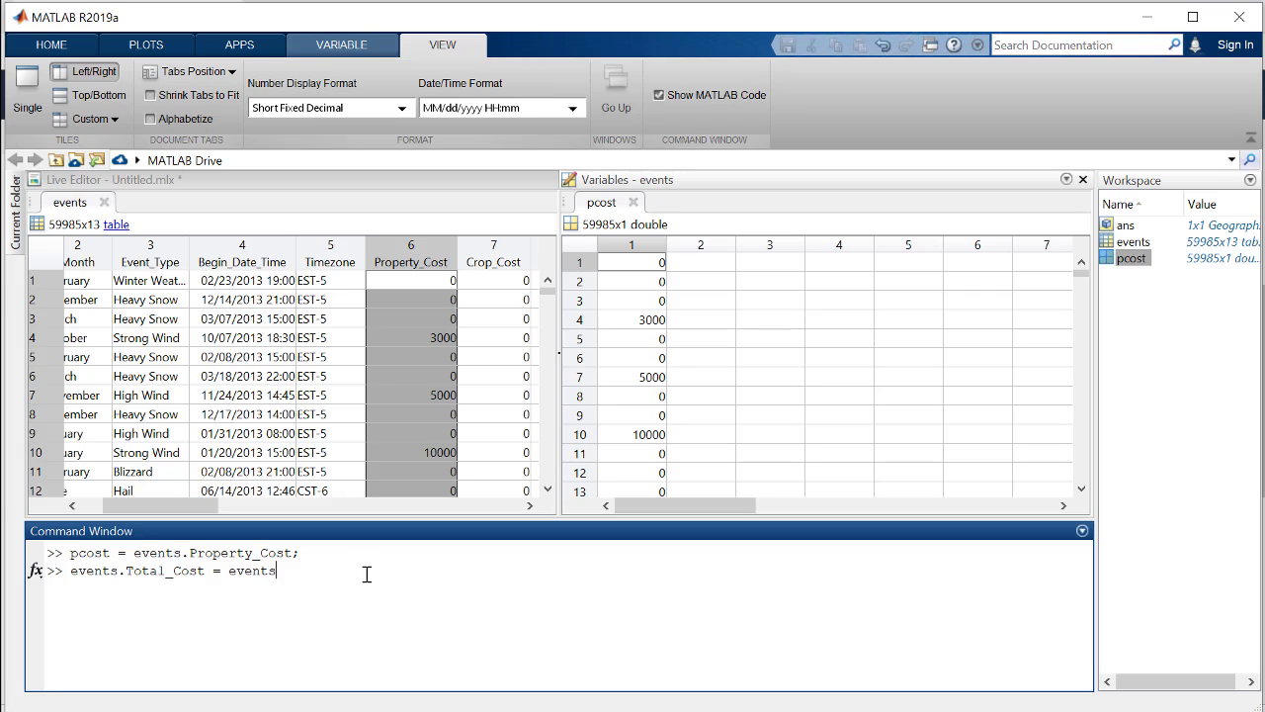
type(".Property_Cost + events.Crop_Cost;")
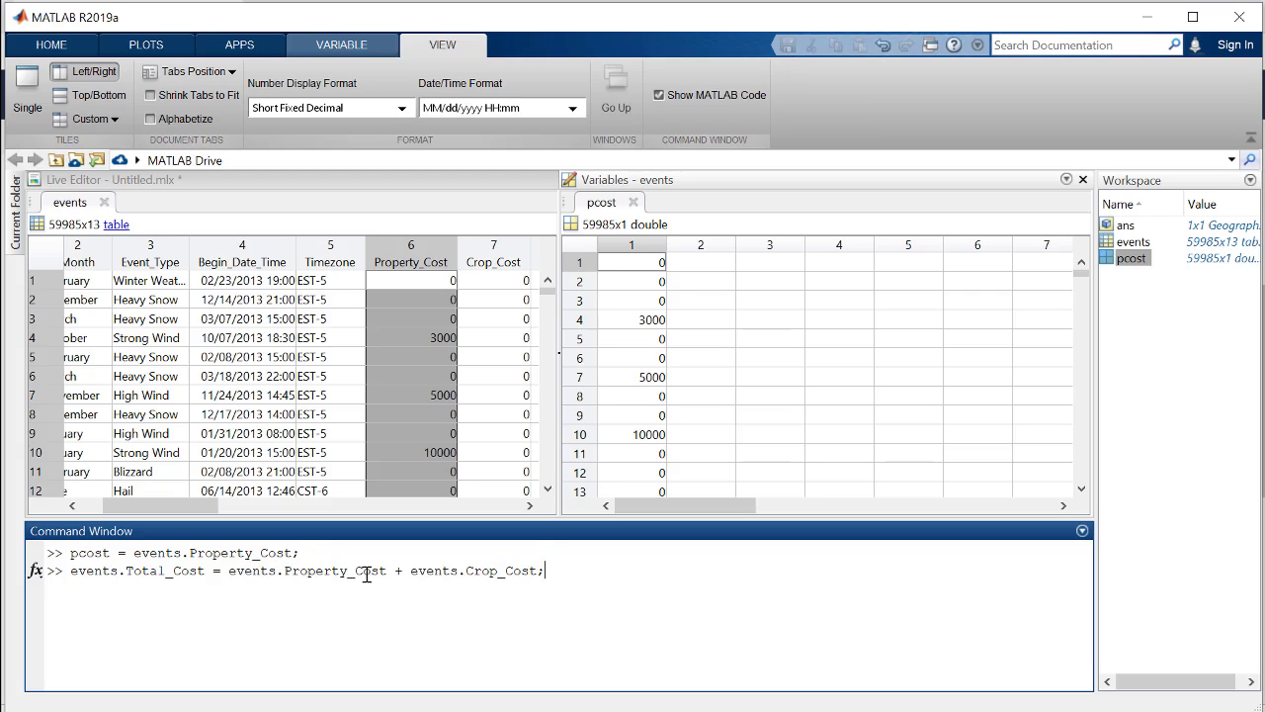
key("Return")
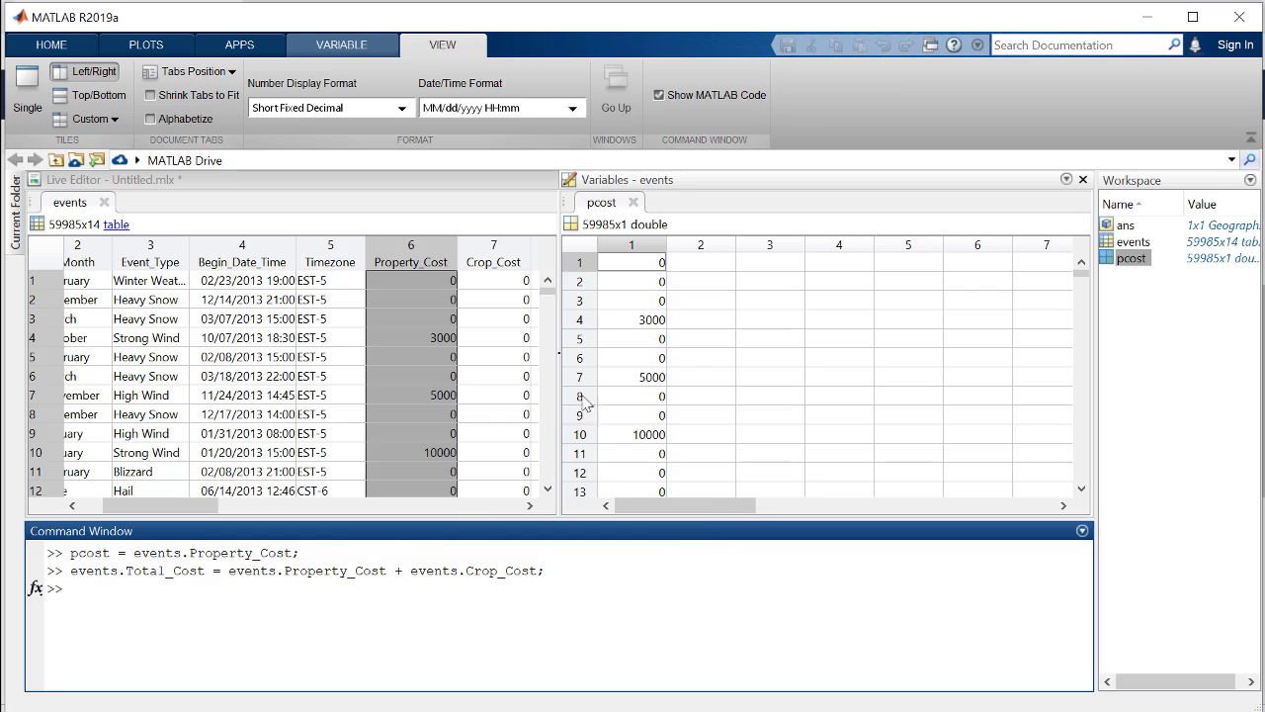
Close the pcost view and examine the Total_Cost values against Property_Cost and Crop_Cost down the rows of the events table.
left_click(633, 202)
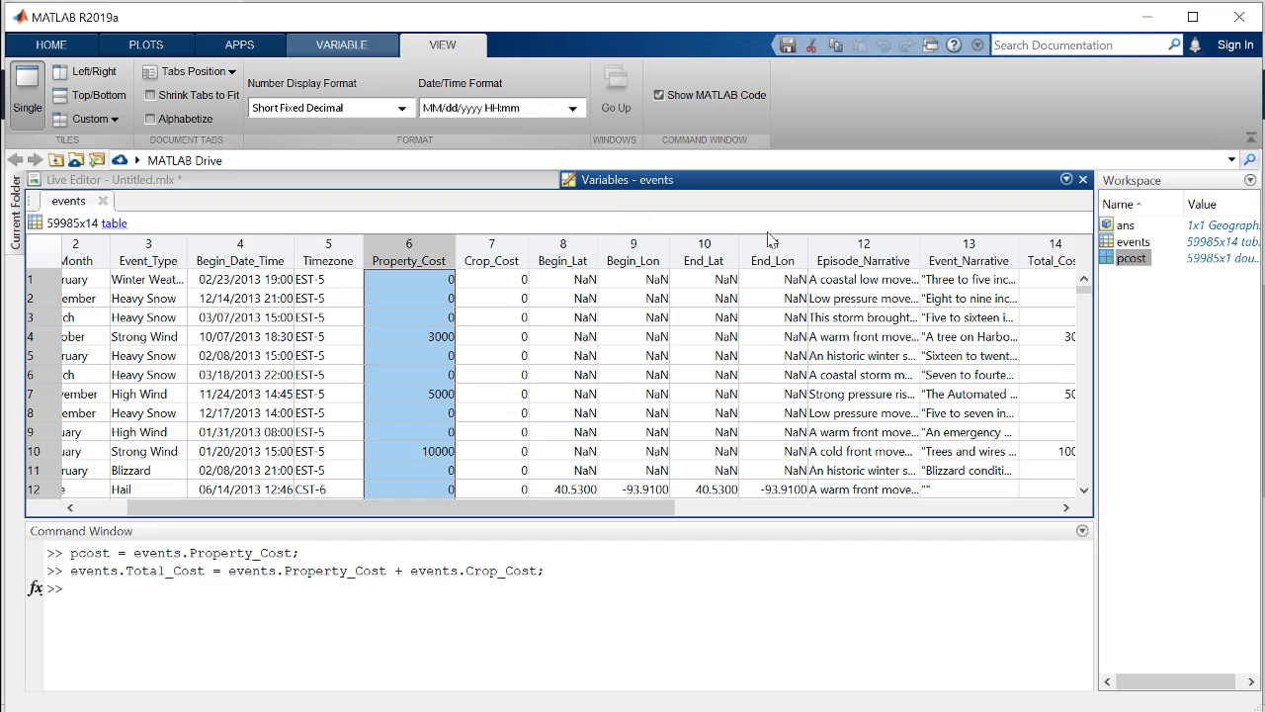
left_click_drag(598, 507, 678, 513)
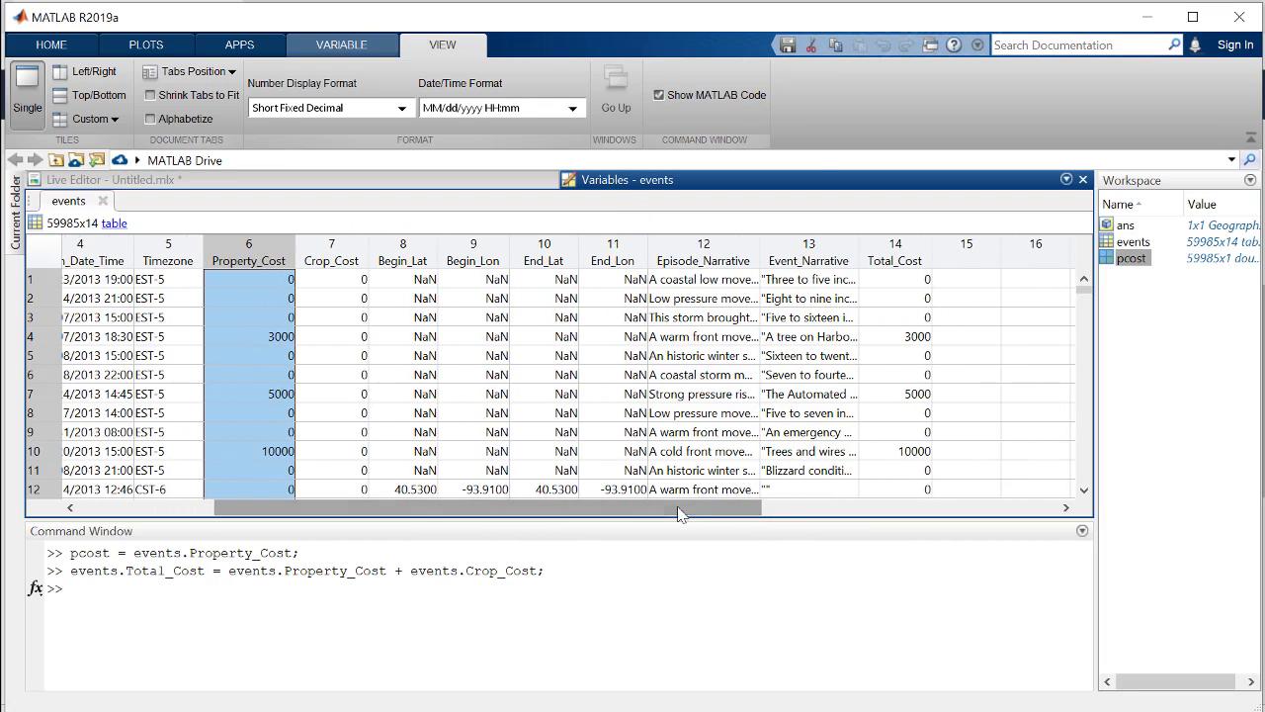
left_click(870, 247)
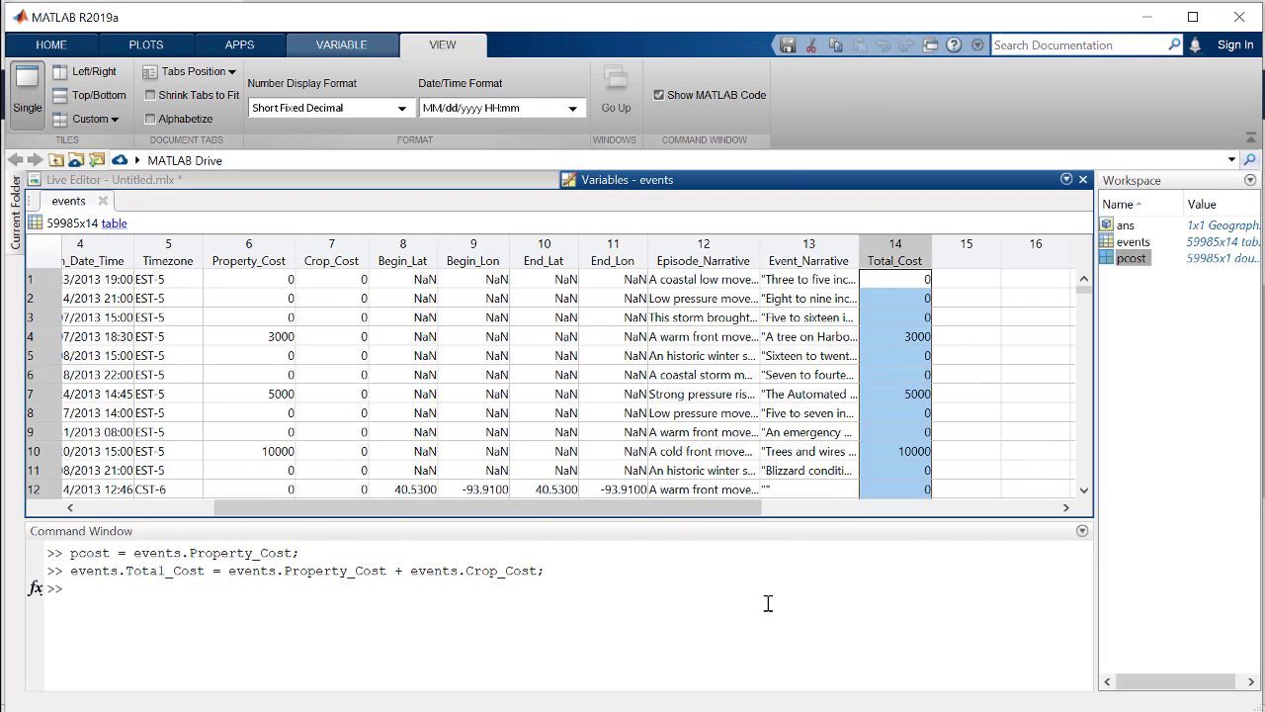
scroll(906, 438, "down", 1)
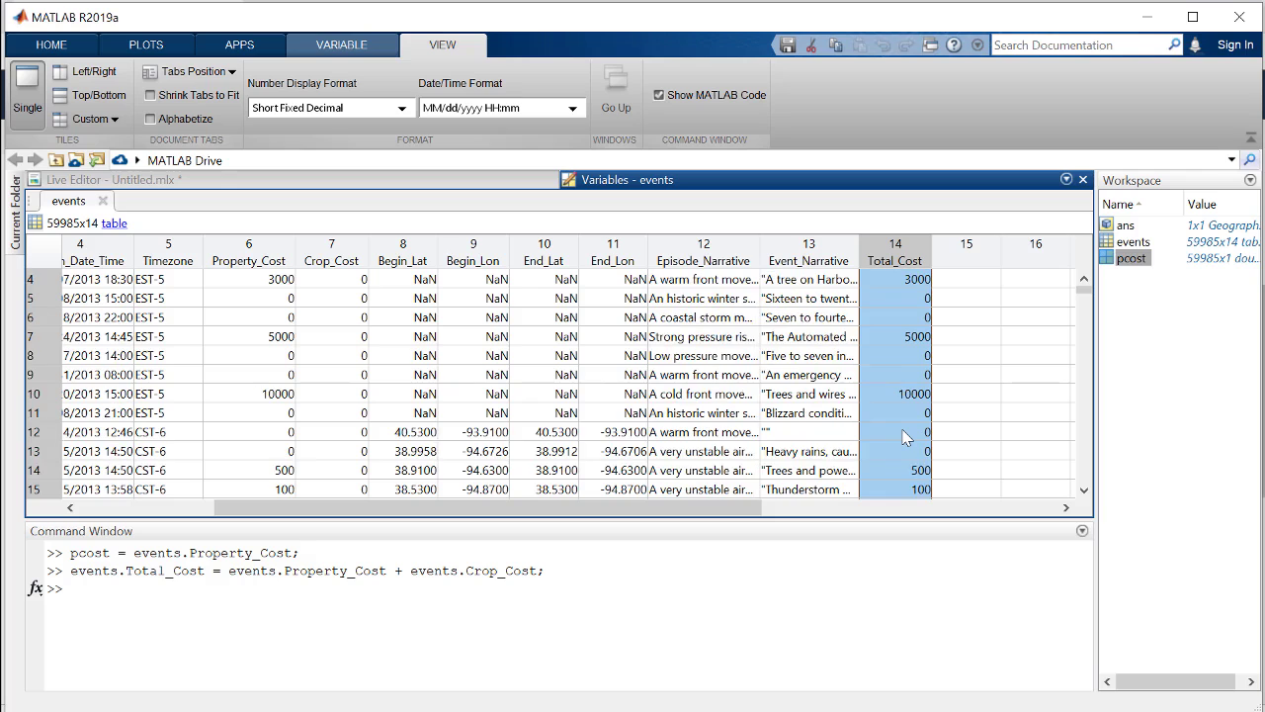
scroll(906, 438, "down", 3)
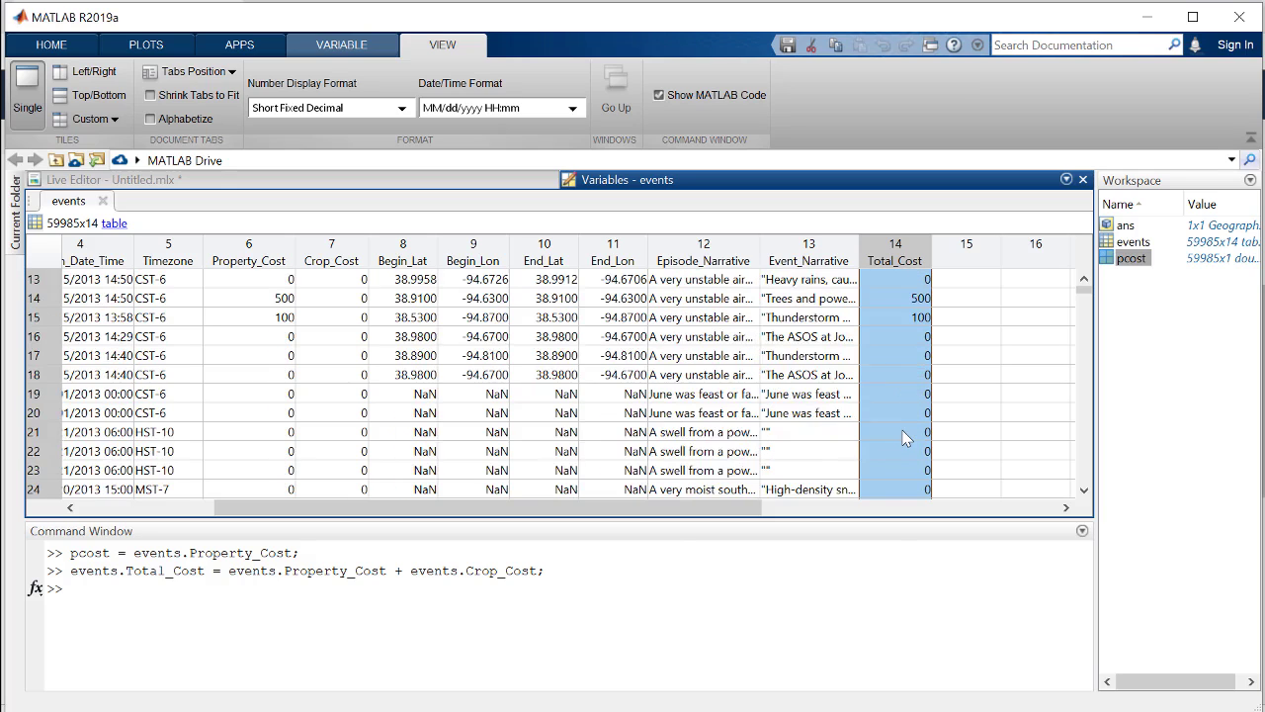
scroll(905, 441, "down", 3)
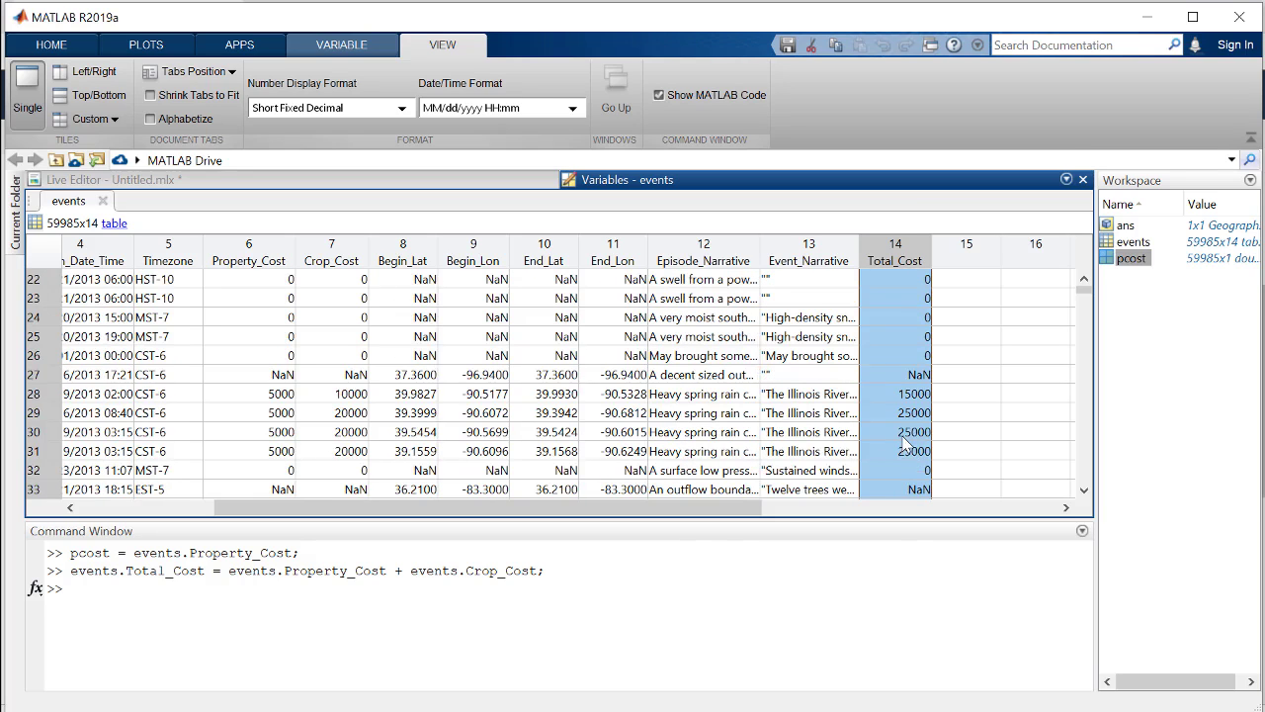
left_click(903, 417)
left_click(903, 433)
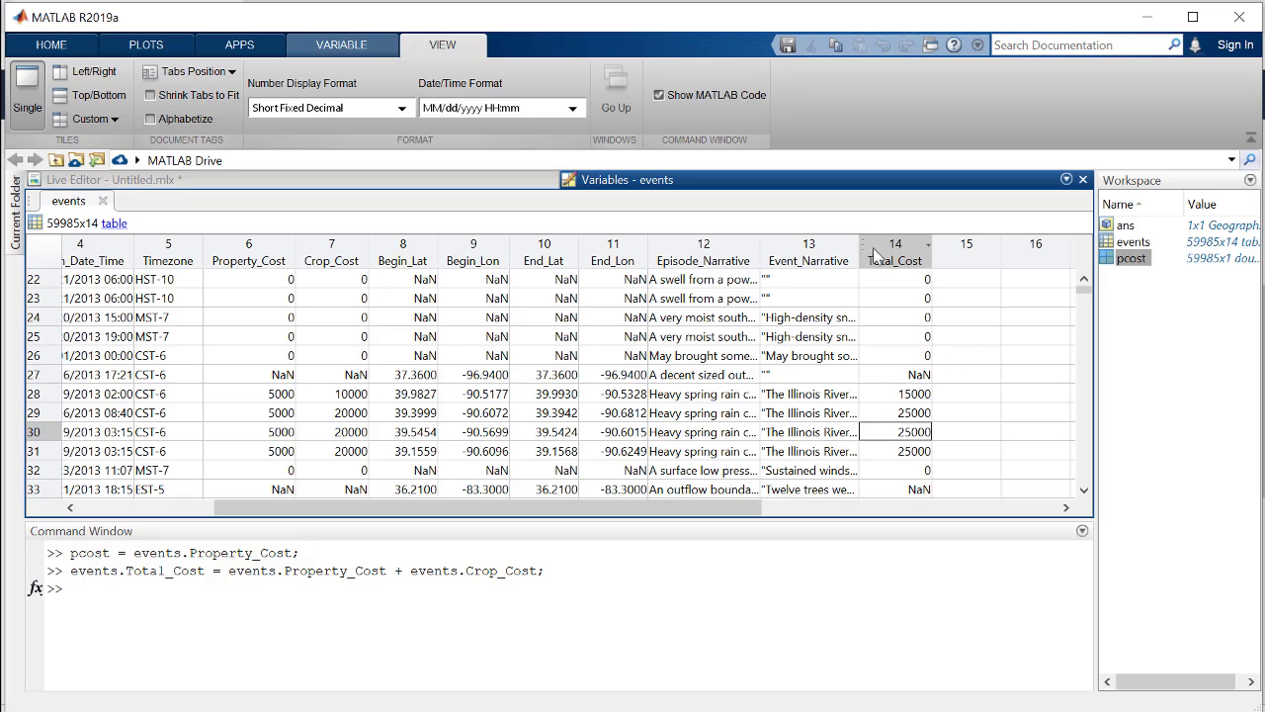
Move the Total_Cost column before Begin_Lat, and copy the Total_Cost calculation and movevars commands into the live script after the import line.
left_click_drag(864, 244, 390, 246)
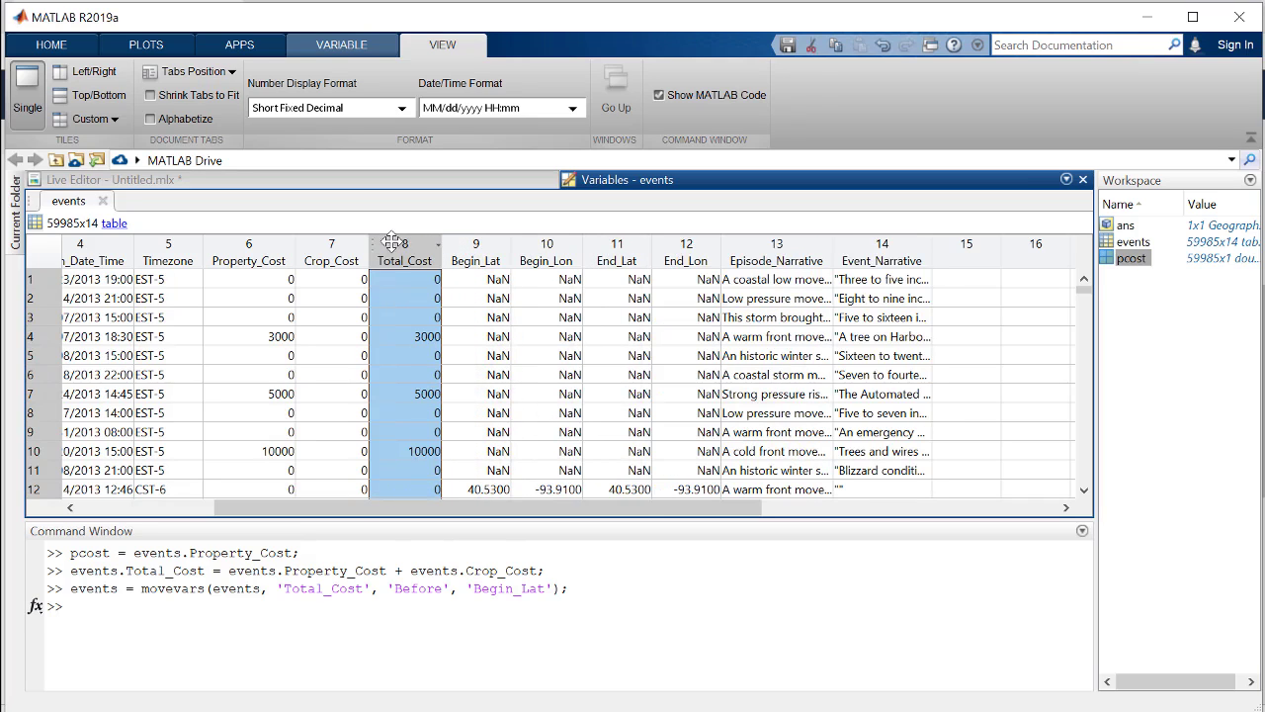
left_click(573, 587)
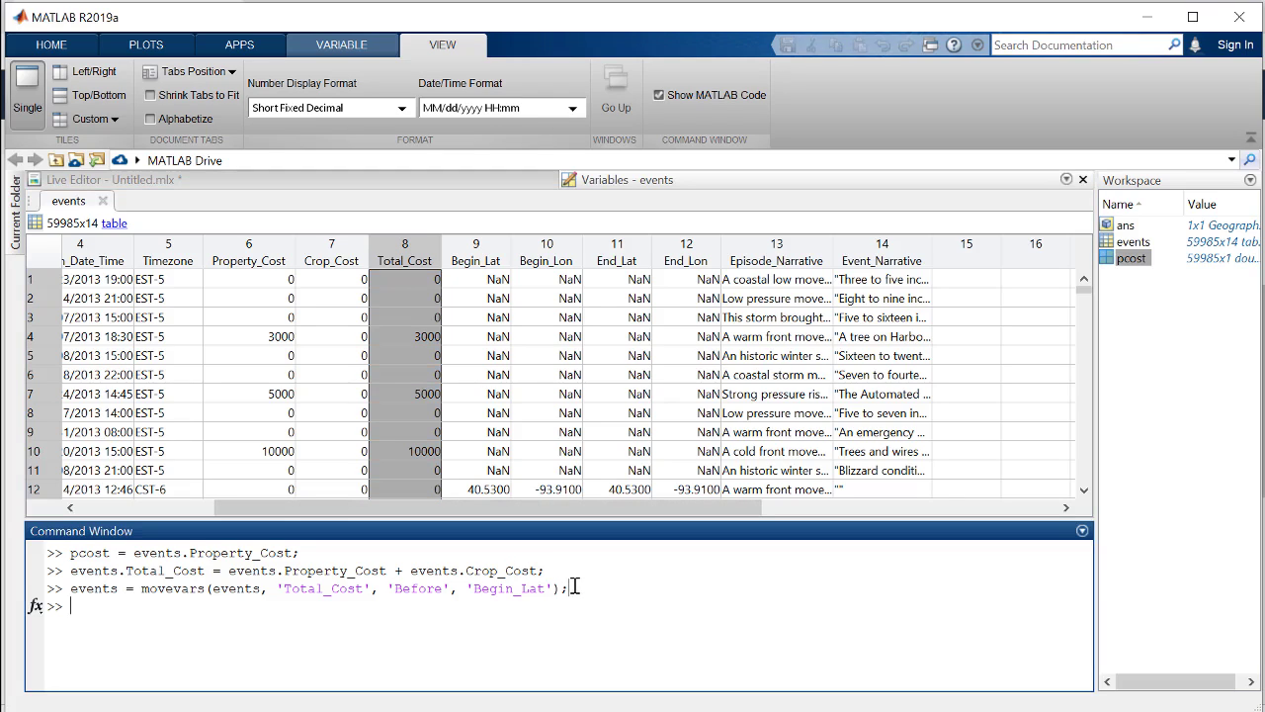
left_click_drag(571, 587, 54, 563)
left_click(191, 180)
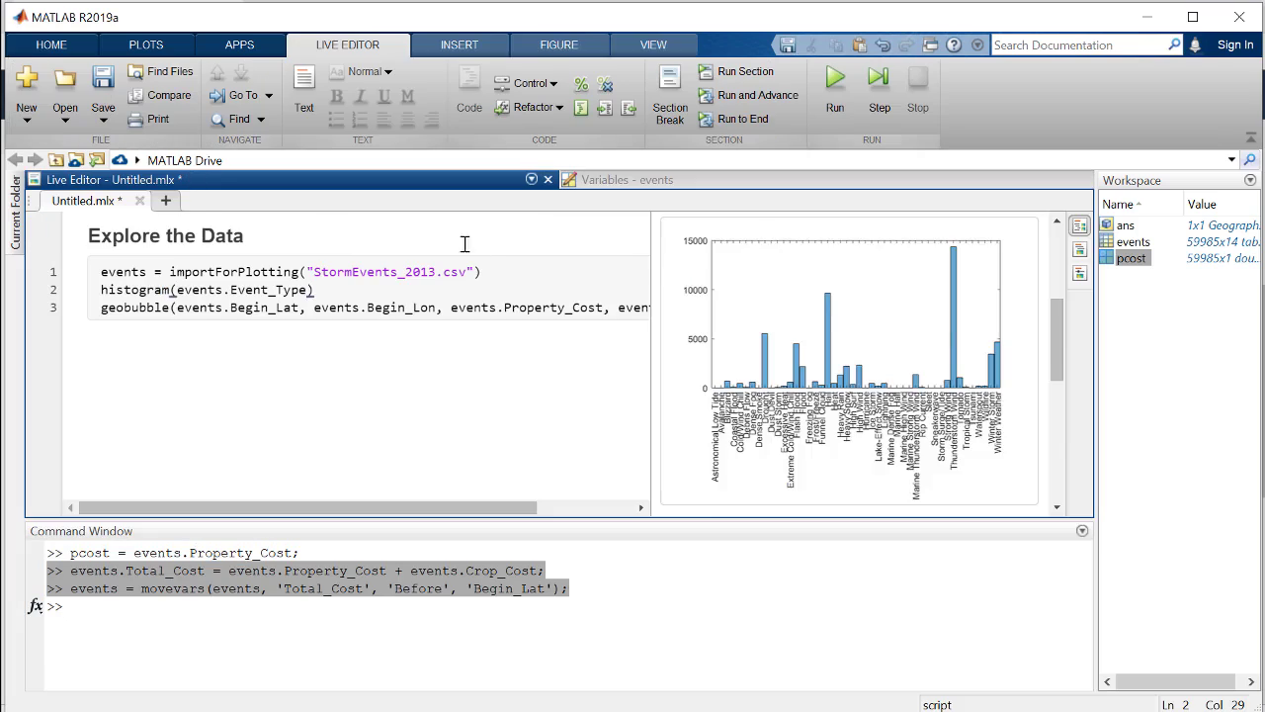
type("events.Total_Cost = events.Property_Cost + events.Crop_Cost; events = movevars(events, 'Total_Cost', 'Before', 'Begin_Lat');")
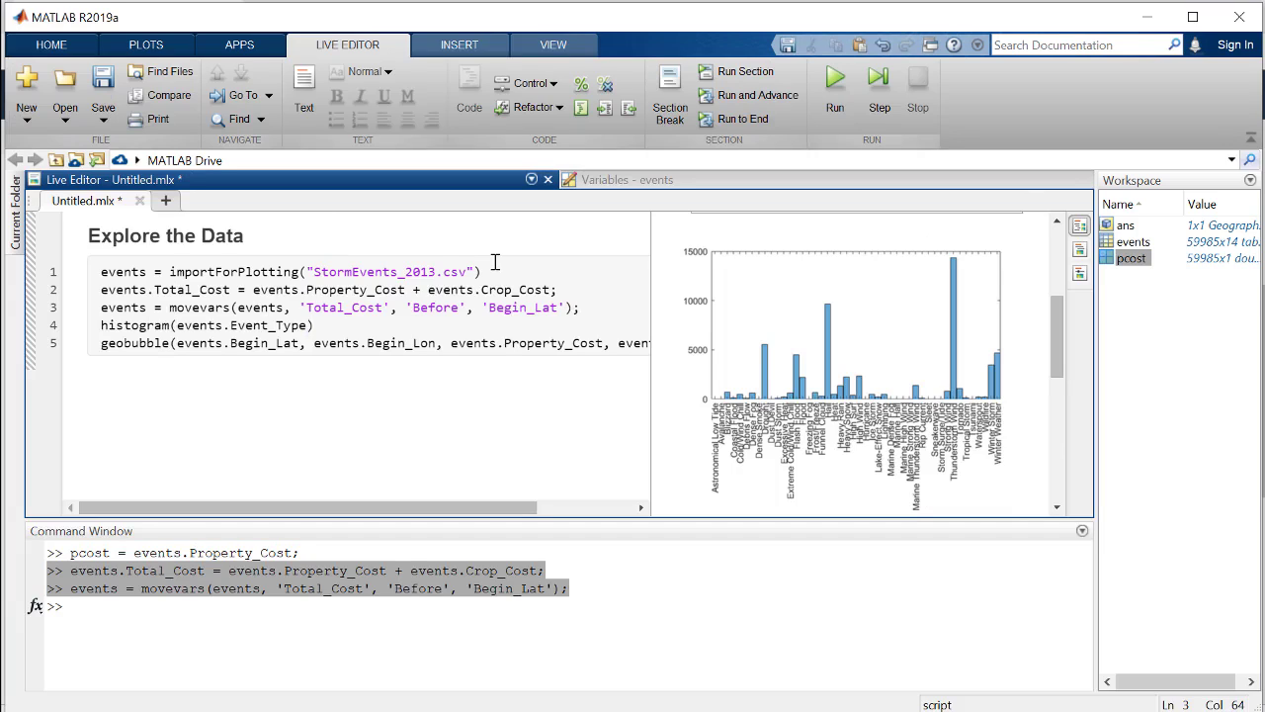
Export the events table with writetable to a file named StormEvents_2013_withTotalCost.csv.
left_click(435, 607)
type("writetable(")
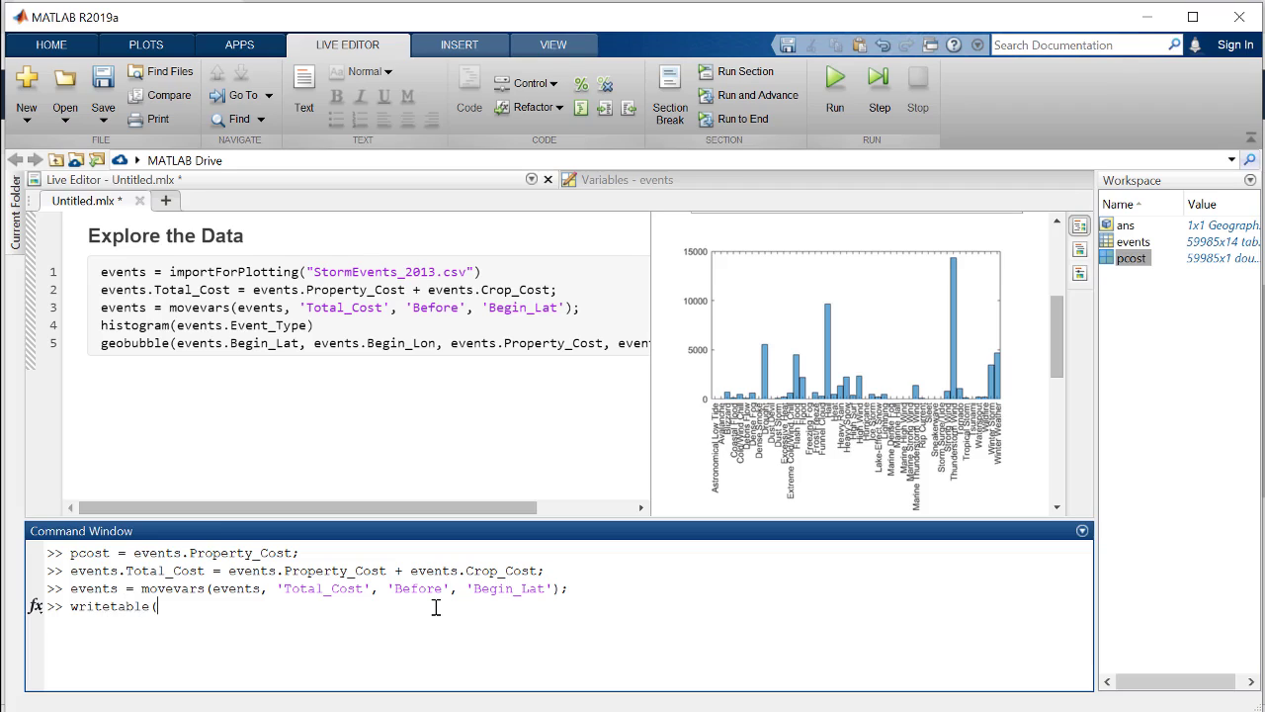
type("events, \"StormEvents_2013_withTotalCost.csv\")")
key("Return")
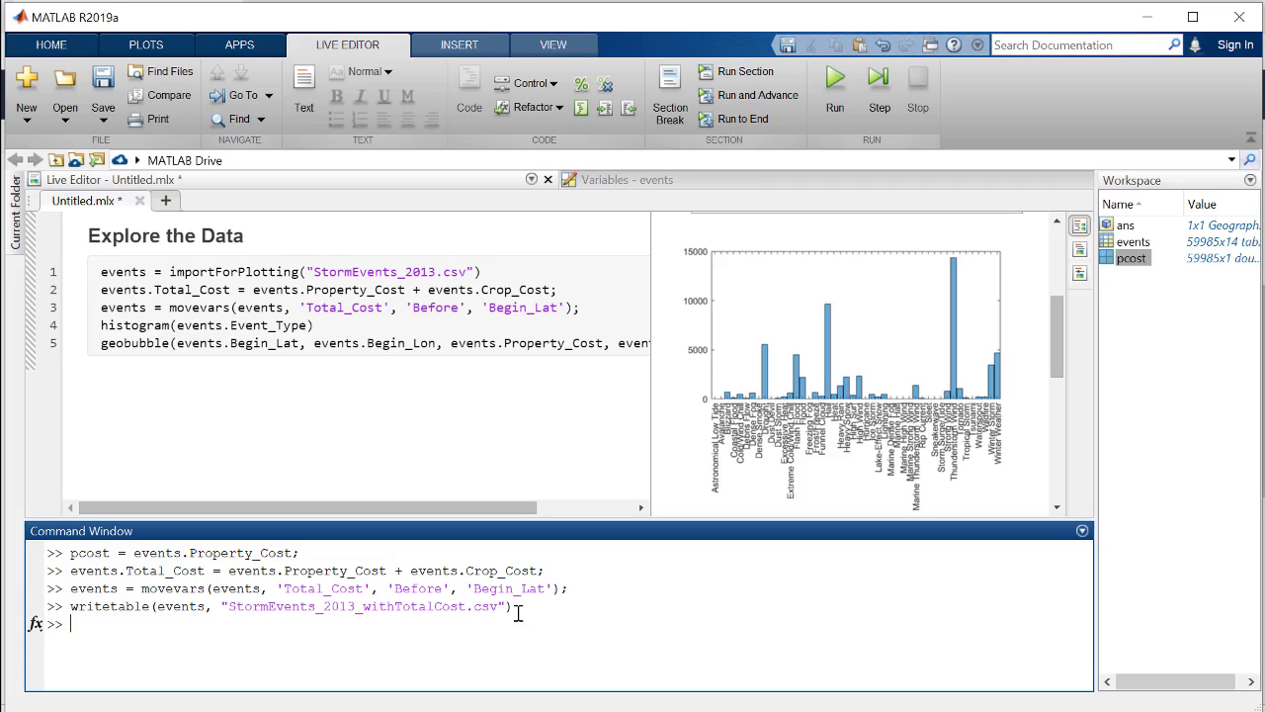
Check the current folder for the exported StormEvents_2013_withTotalCost.csv file.
left_click(18, 214)
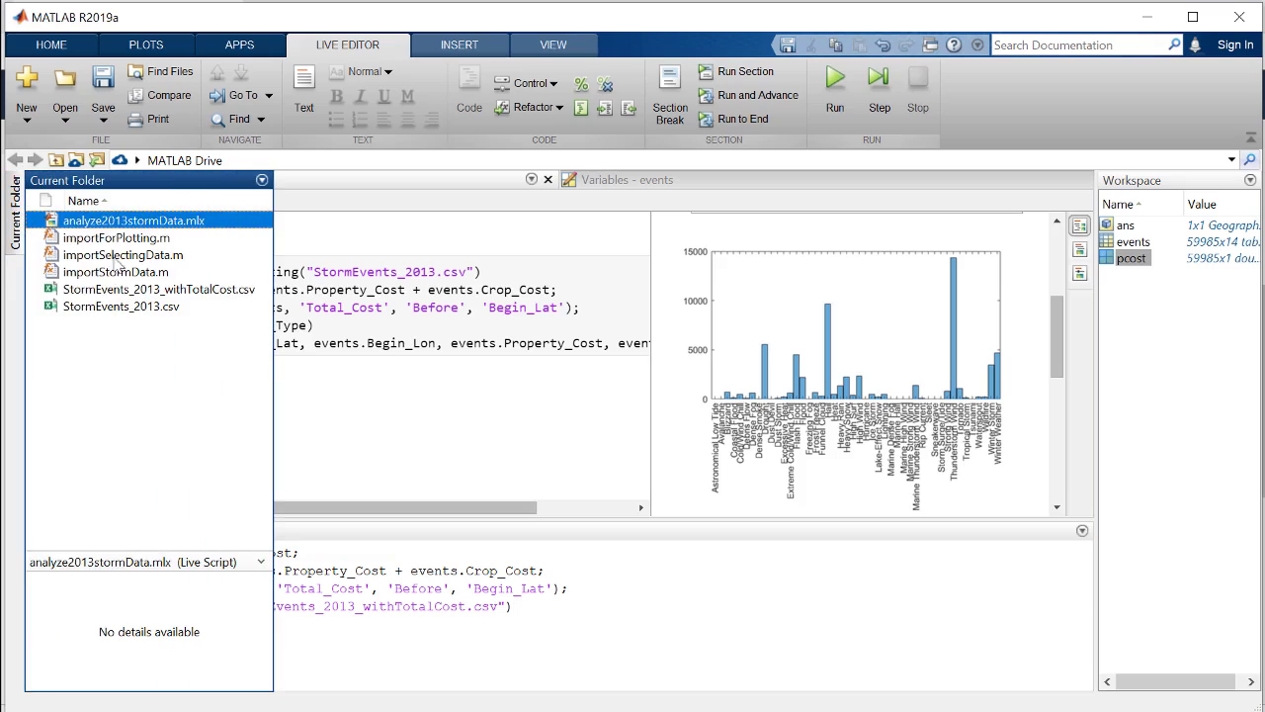
left_click(178, 290)
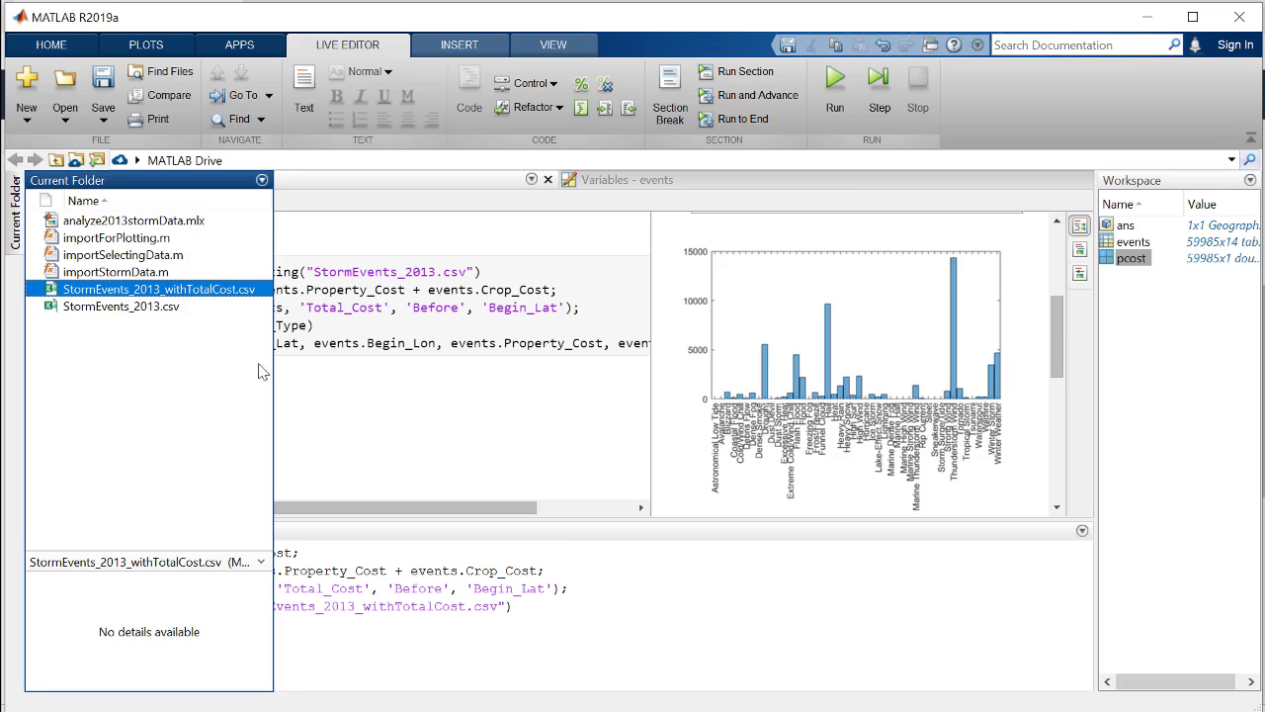
left_click(587, 611)
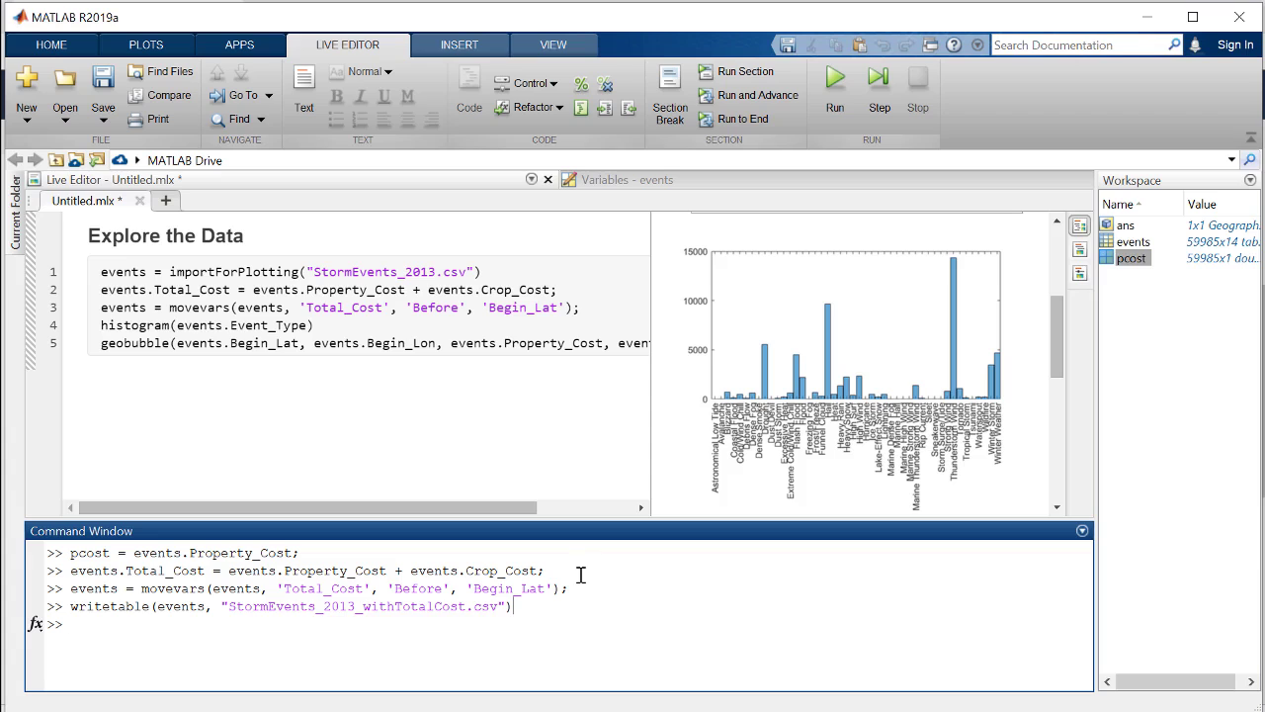
Move the Total_Cost column of the events table before Property_Cost.
left_click(653, 176)
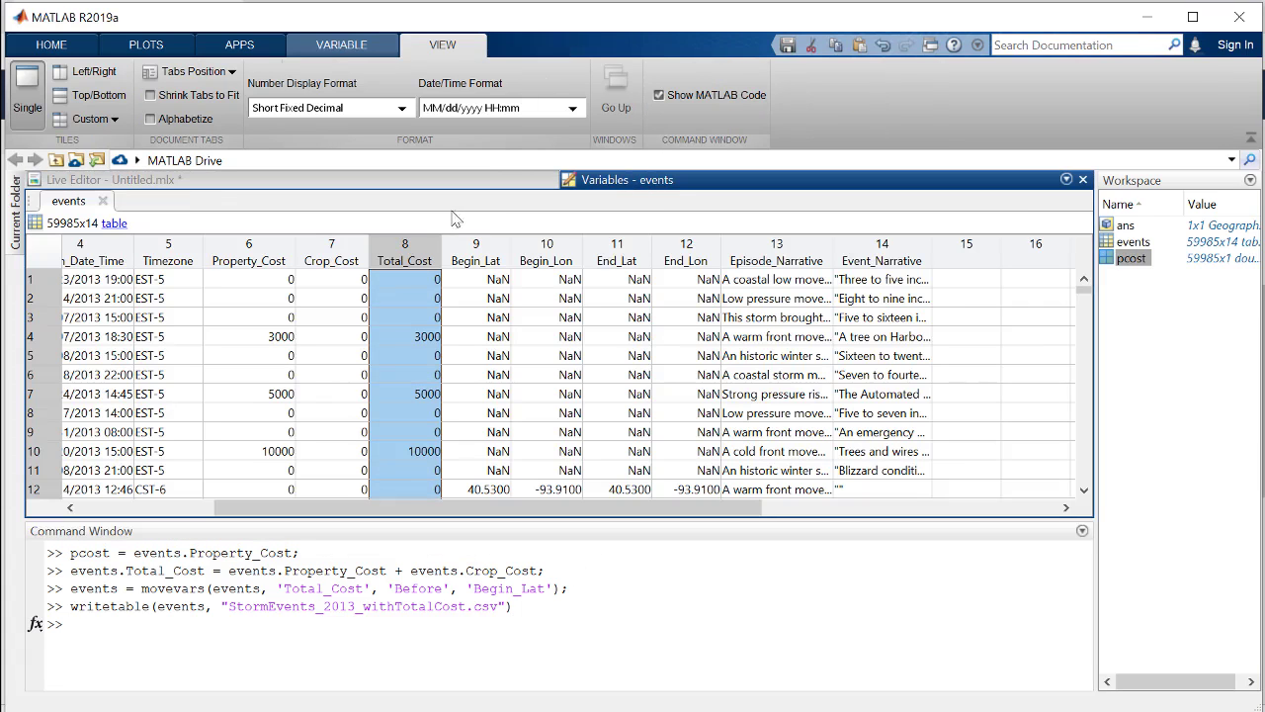
left_click_drag(379, 247, 234, 246)
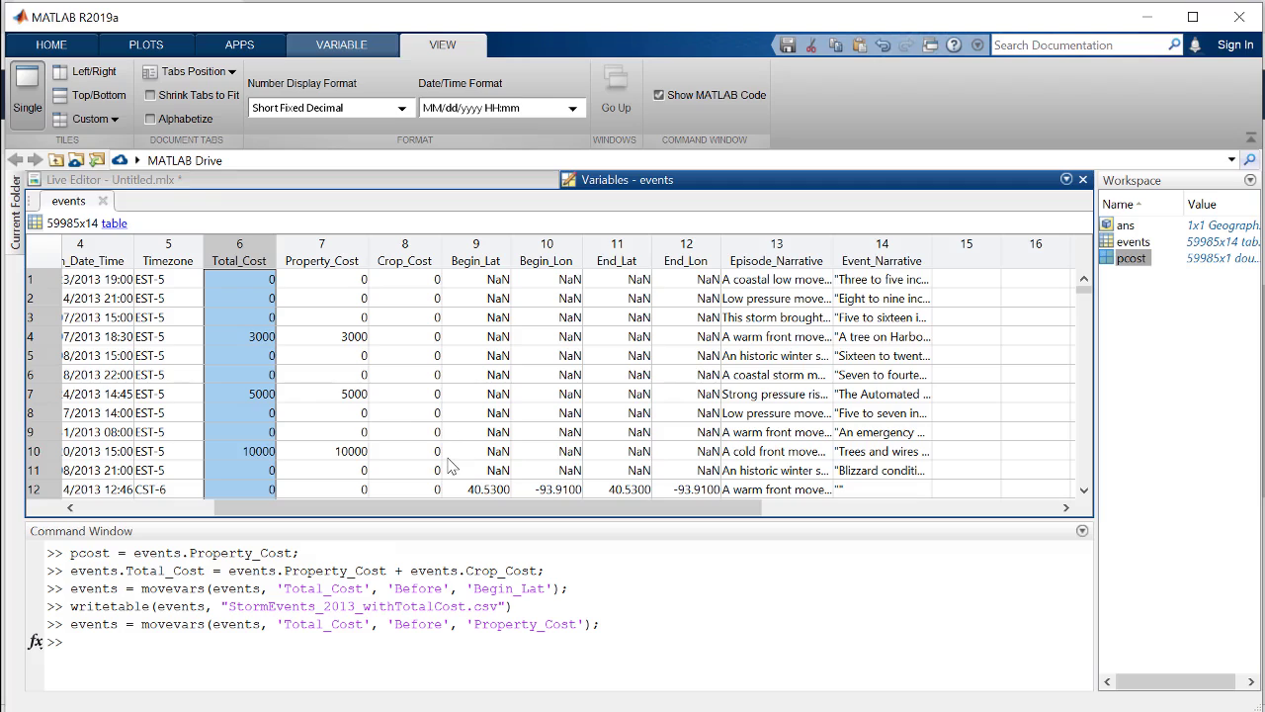